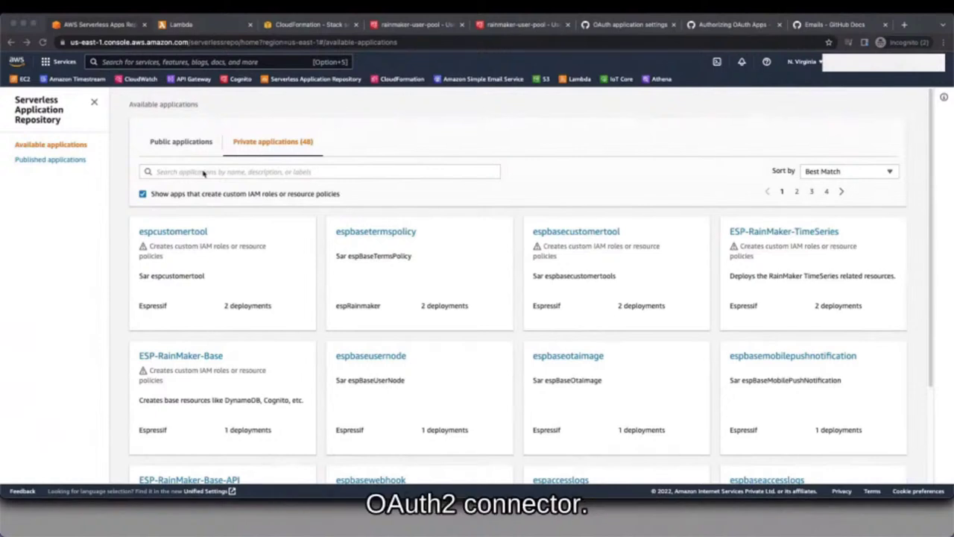
Step: Search private applications for 'ESP-Rainmaker-oa' and open ESP-Rainmaker-OAuth2-Integration's review and deploy page
{"action": "left_click", "coordinate": [203, 173]}
{"action": "type", "text": "ESP-Rainmaker-oa"}
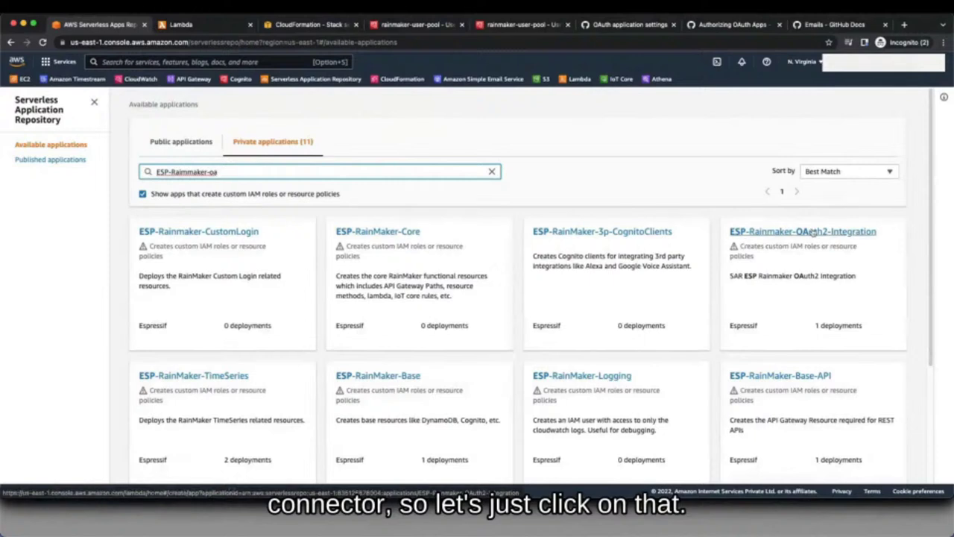
{"action": "left_click", "coordinate": [784, 234]}
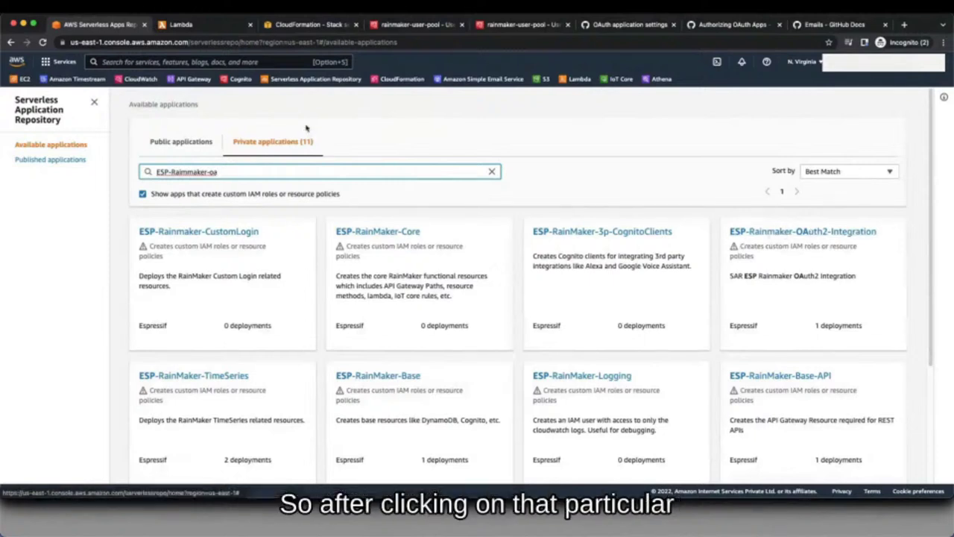
{"action": "left_click", "coordinate": [213, 26]}
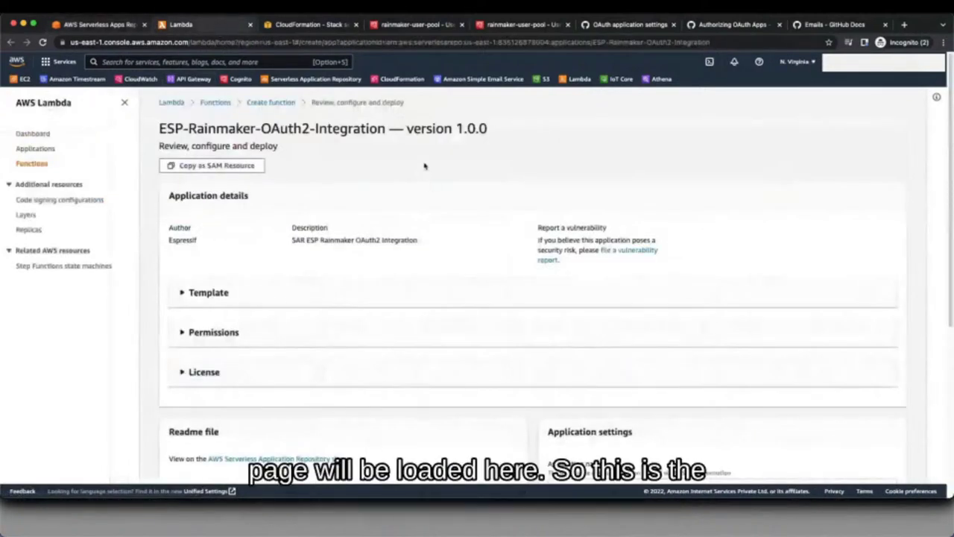
{"action": "left_click_drag", "start_coordinate": [154, 132], "coordinate": [341, 131]}
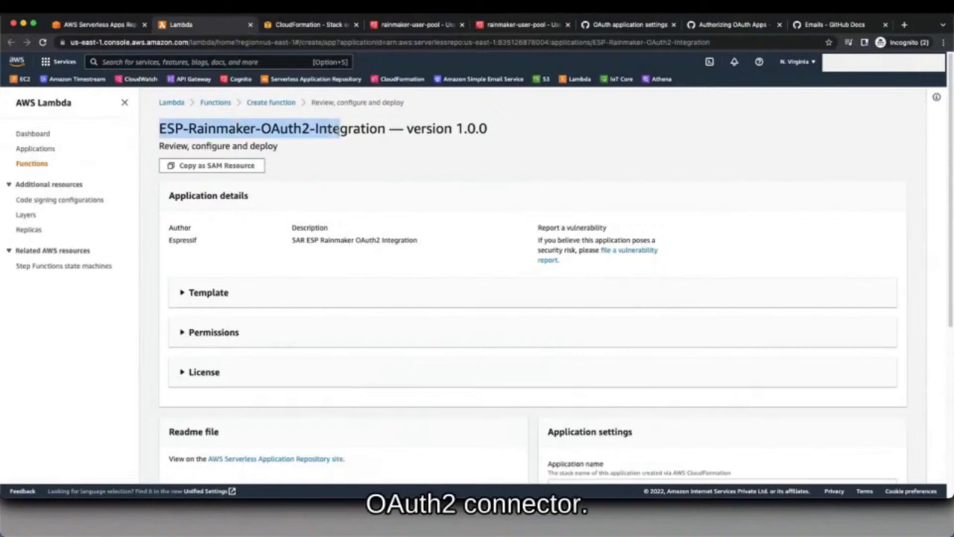
{"action": "left_click", "coordinate": [372, 194]}
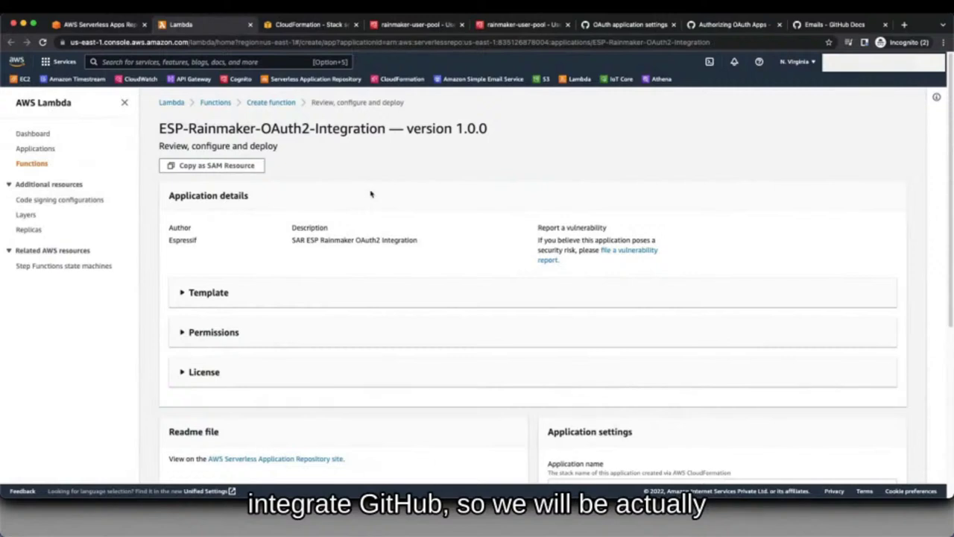
{"action": "scroll", "coordinate": [371, 194], "scroll_direction": "down", "scroll_amount": 5}
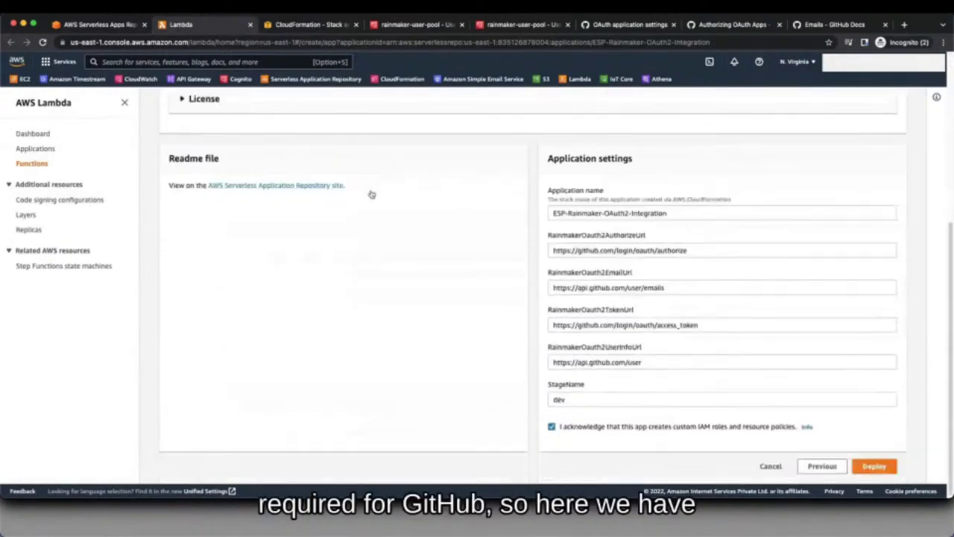
{"action": "left_click", "coordinate": [556, 214]}
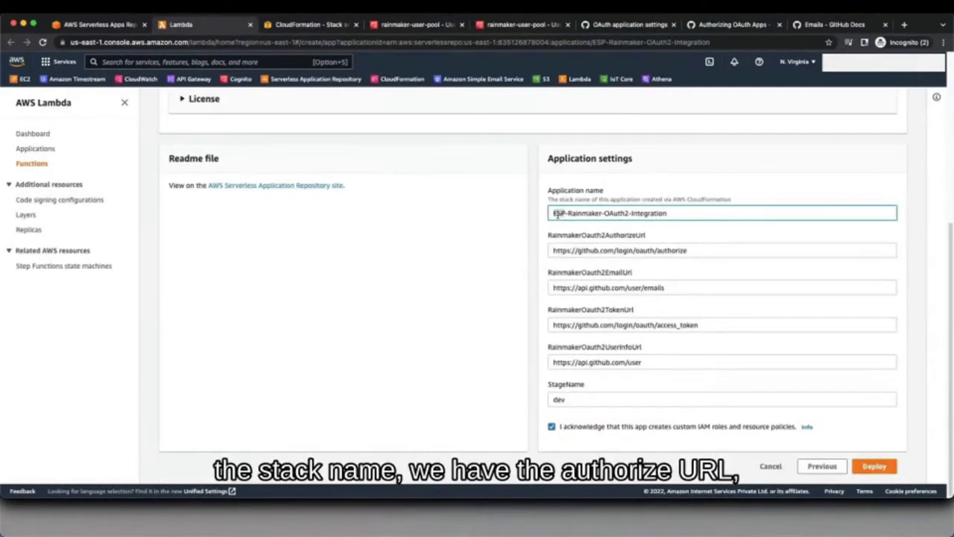
{"action": "left_click", "coordinate": [618, 250]}
{"action": "double_click", "coordinate": [618, 250]}
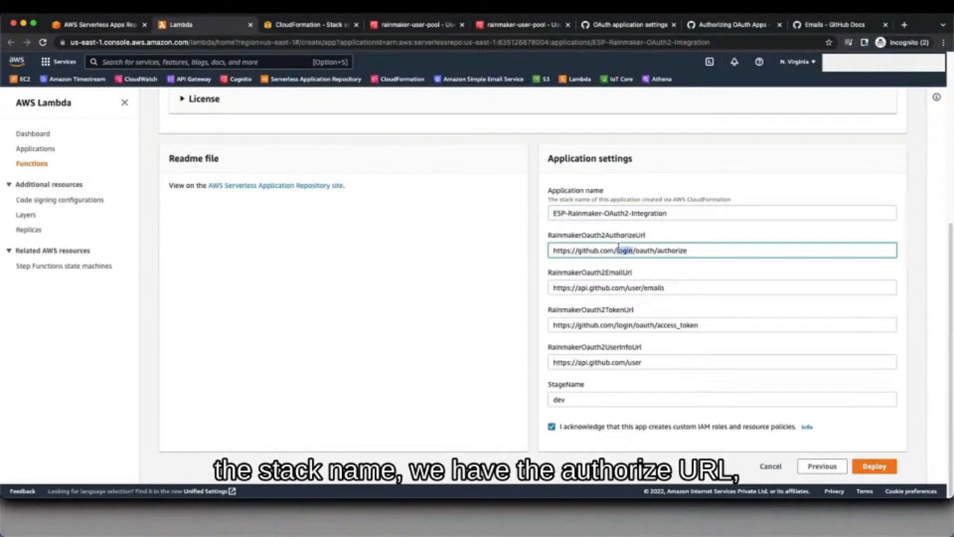
{"action": "double_click", "coordinate": [651, 288]}
{"action": "left_click", "coordinate": [669, 326]}
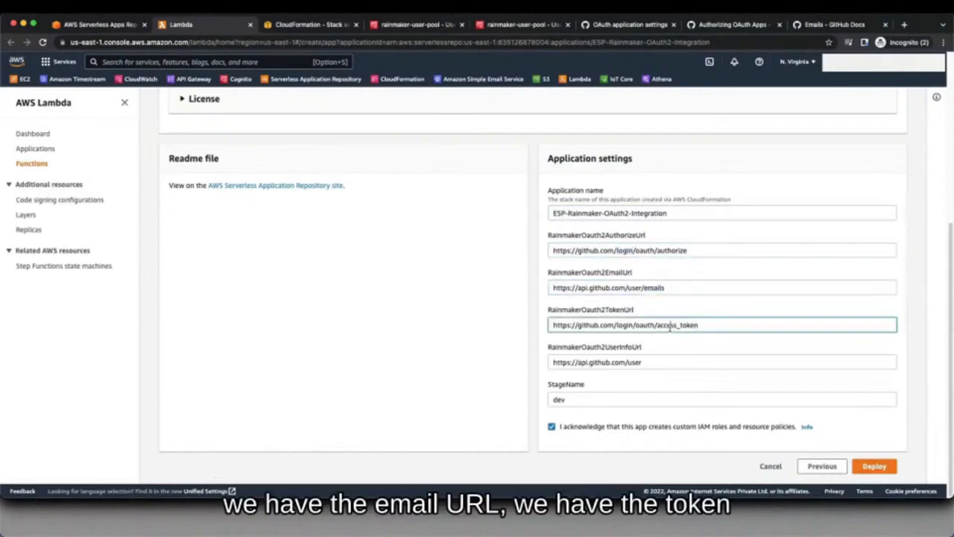
{"action": "double_click", "coordinate": [670, 325]}
{"action": "double_click", "coordinate": [636, 363]}
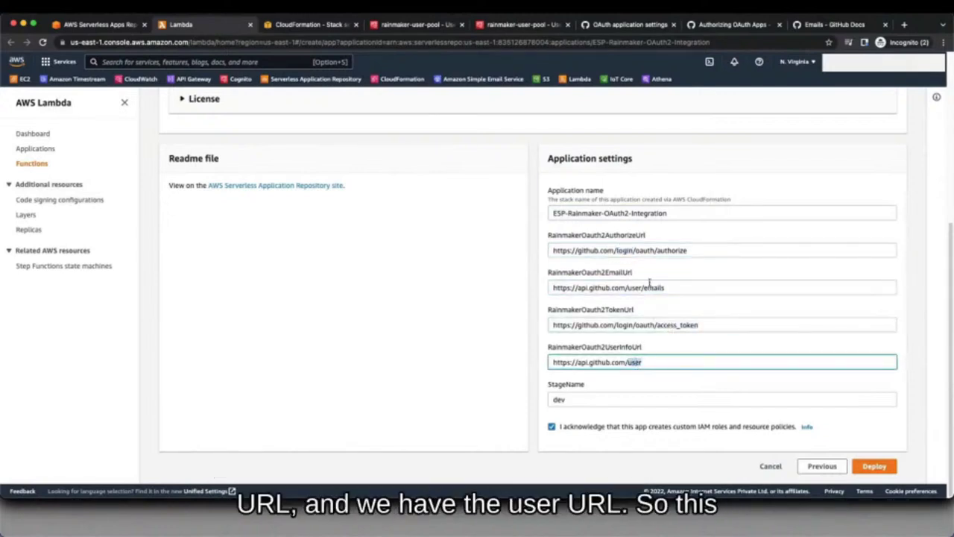
{"action": "triple_click", "coordinate": [606, 363]}
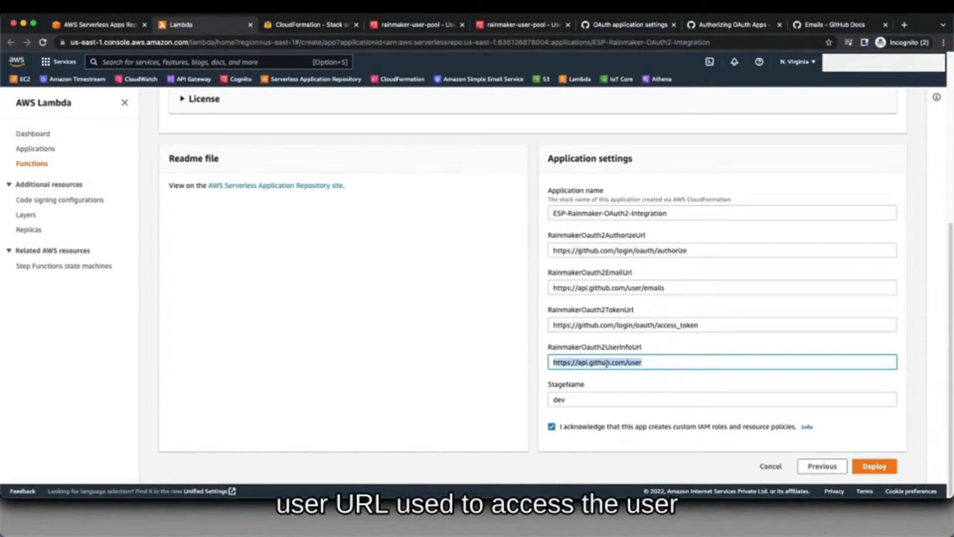
{"action": "double_click", "coordinate": [607, 325]}
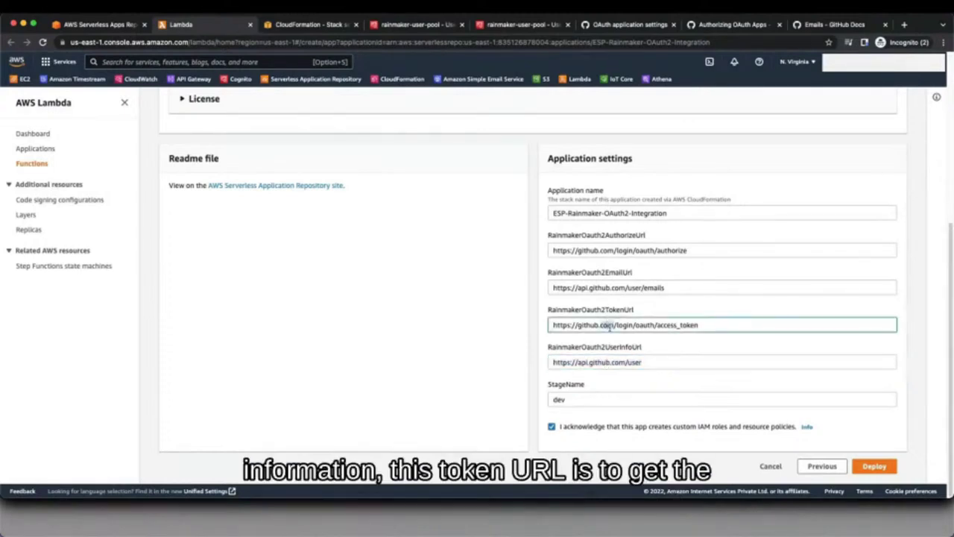
{"action": "left_click", "coordinate": [599, 289]}
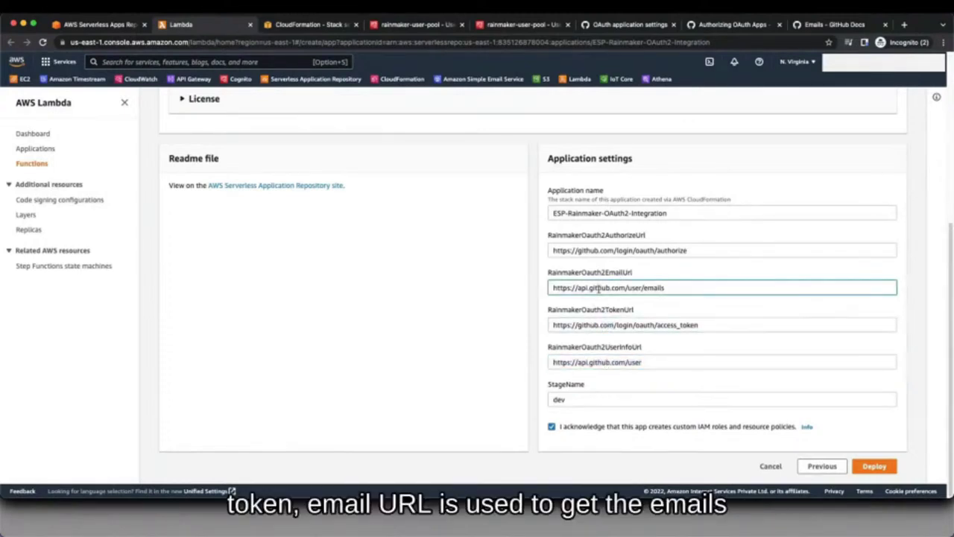
{"action": "double_click", "coordinate": [599, 288]}
{"action": "triple_click", "coordinate": [598, 289]}
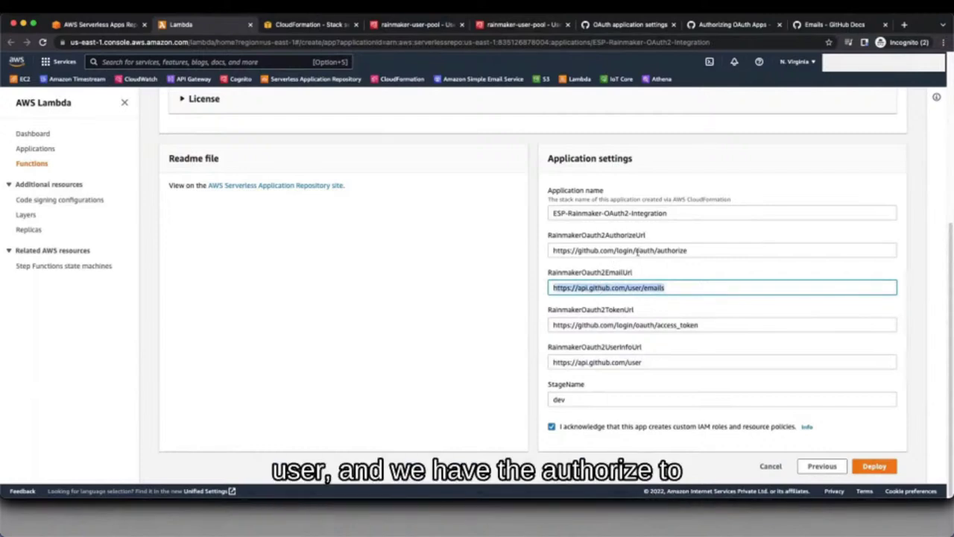
{"action": "left_click", "coordinate": [638, 251]}
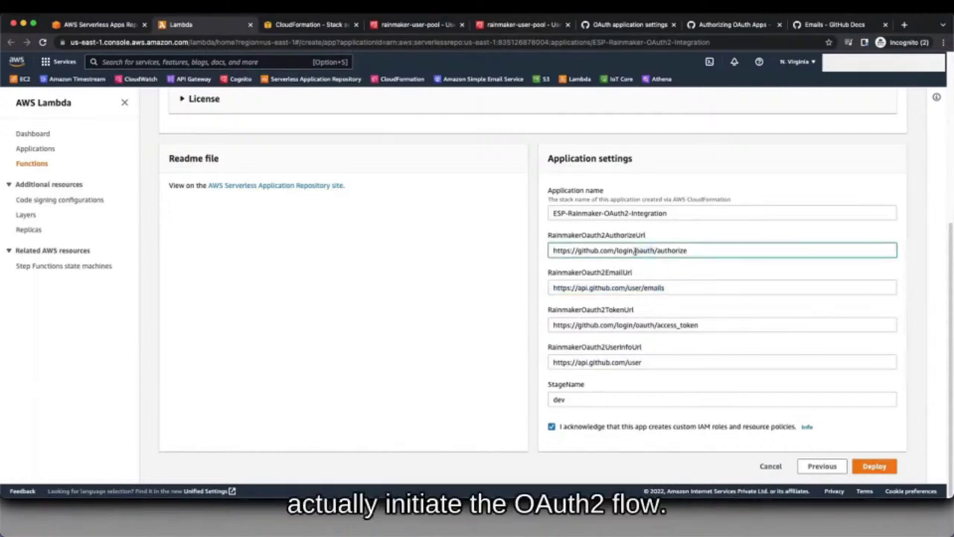
Step: Show the Outputs of the serverlessrepo-ESP-Rainmaker-OAuth2-Integration stack in CloudFormation
{"action": "left_click", "coordinate": [299, 25]}
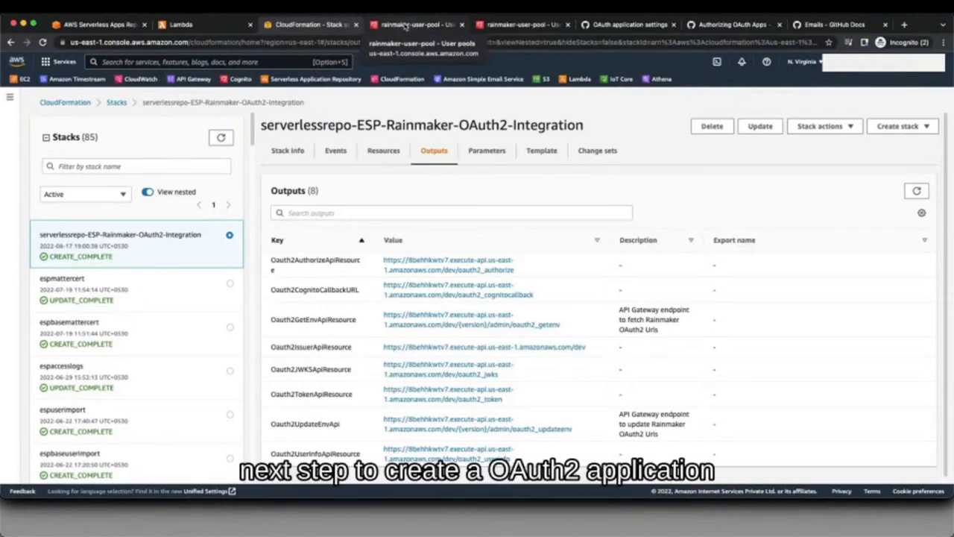
Step: Inspect the GitHub OAuth app's name, Client ID and client secret
{"action": "left_click", "coordinate": [648, 28]}
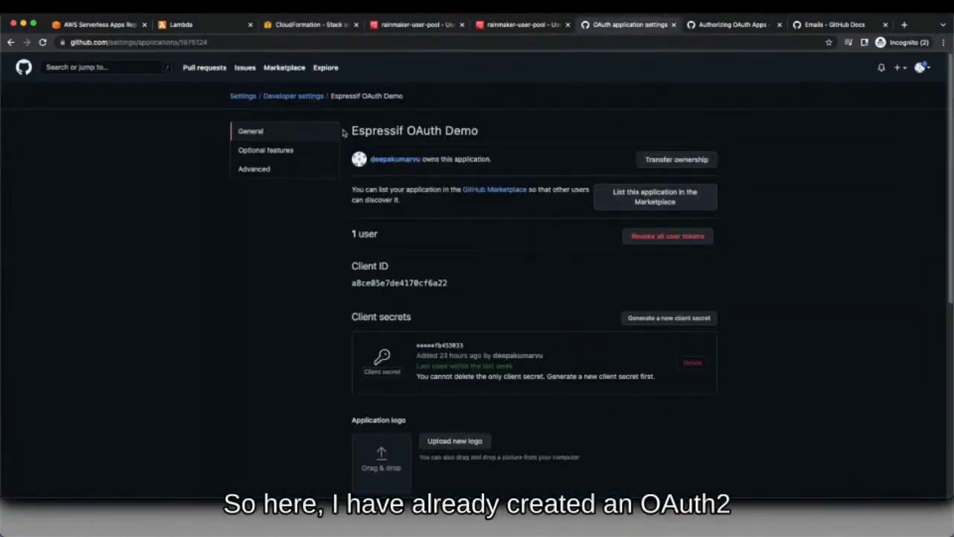
{"action": "left_click_drag", "start_coordinate": [349, 132], "coordinate": [553, 141]}
{"action": "left_click", "coordinate": [553, 141]}
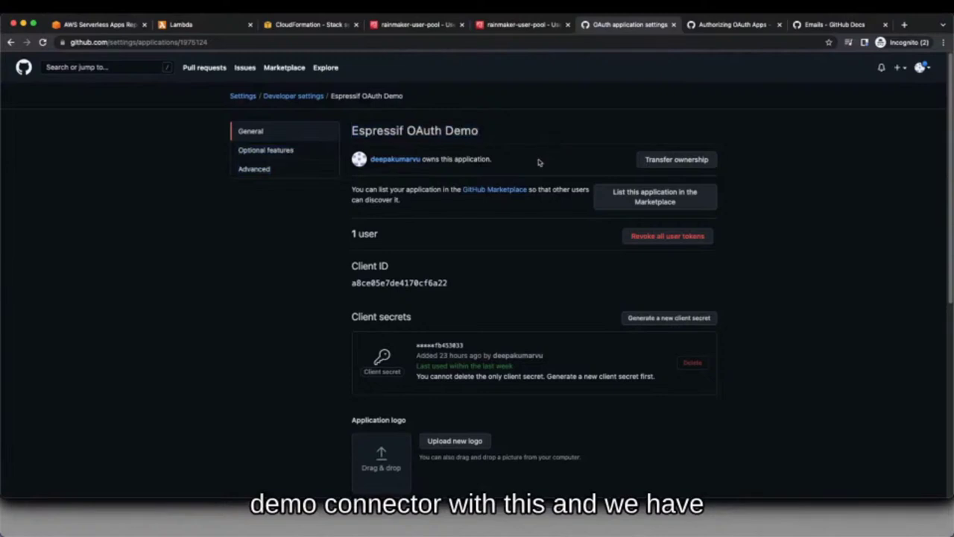
{"action": "double_click", "coordinate": [398, 284]}
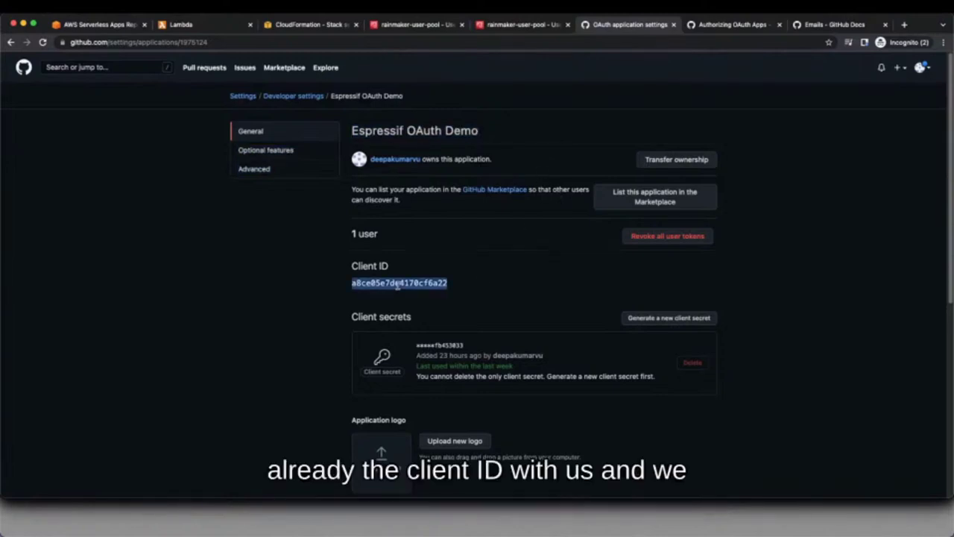
{"action": "double_click", "coordinate": [450, 345]}
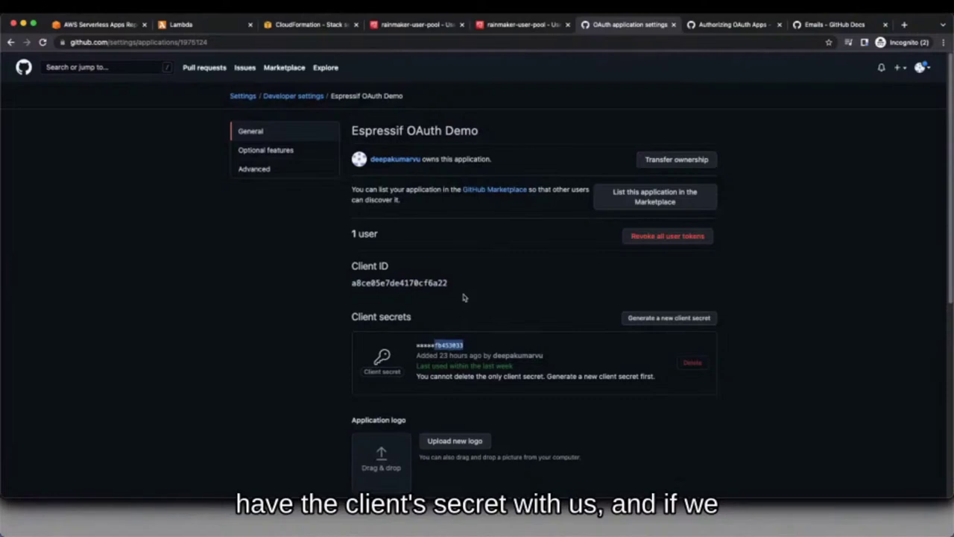
Step: Check the Homepage URL and full Authorization callback URL, then return to the Cognito provider page
{"action": "scroll", "coordinate": [462, 297], "scroll_direction": "down", "scroll_amount": 5}
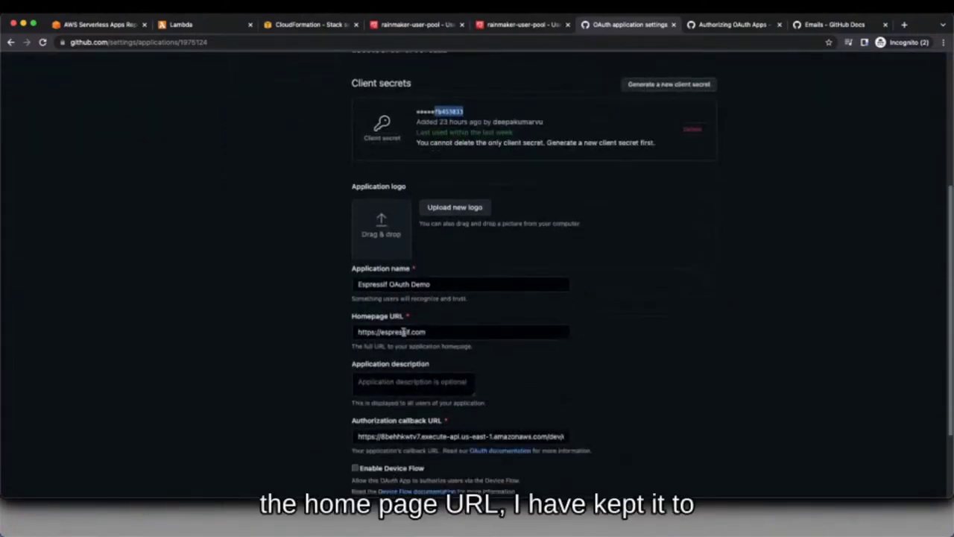
{"action": "left_click", "coordinate": [422, 332]}
{"action": "scroll", "coordinate": [422, 332], "scroll_direction": "down", "scroll_amount": 2}
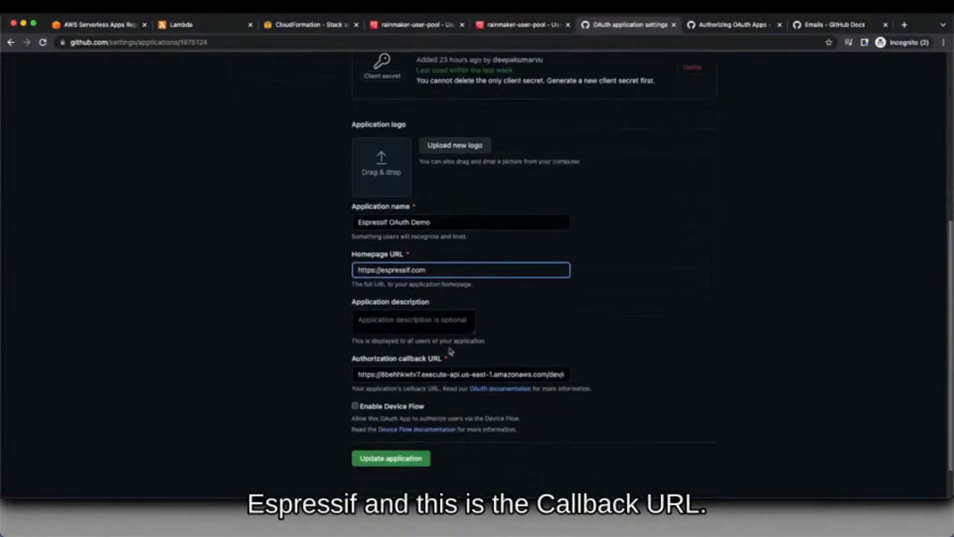
{"action": "left_click_drag", "start_coordinate": [550, 374], "coordinate": [607, 375]}
{"action": "left_click", "coordinate": [607, 375]}
{"action": "left_click_drag", "start_coordinate": [509, 375], "coordinate": [589, 375]}
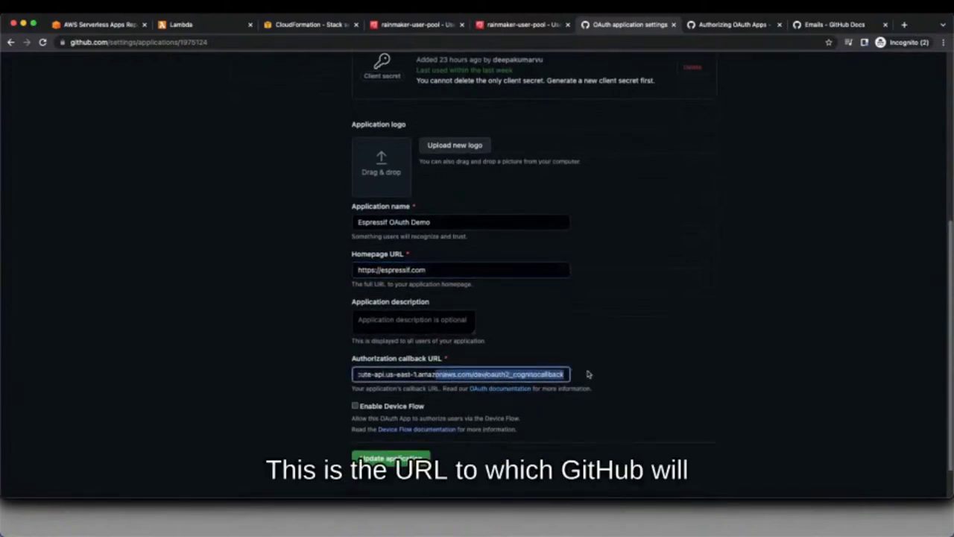
{"action": "left_click", "coordinate": [534, 375]}
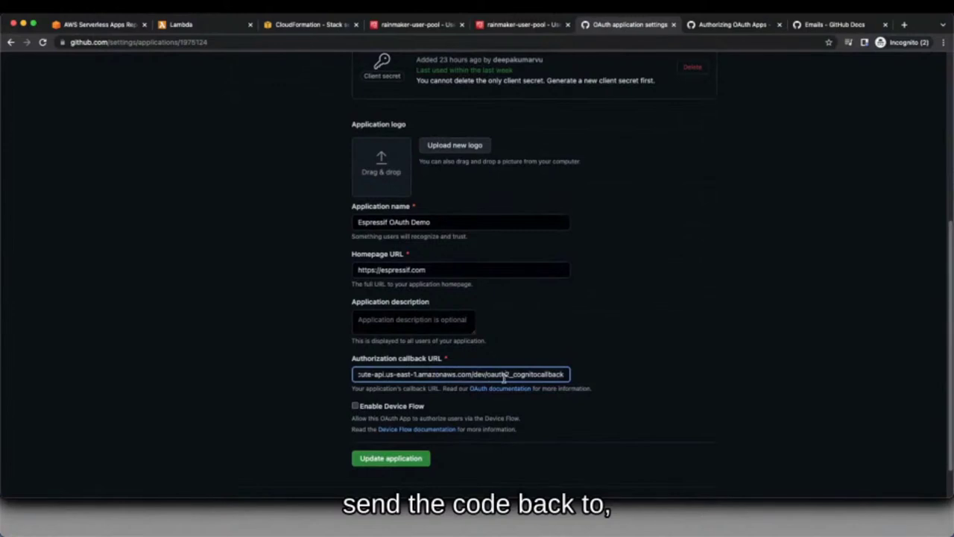
{"action": "left_click_drag", "start_coordinate": [504, 377], "coordinate": [575, 374]}
{"action": "left_click", "coordinate": [461, 360]}
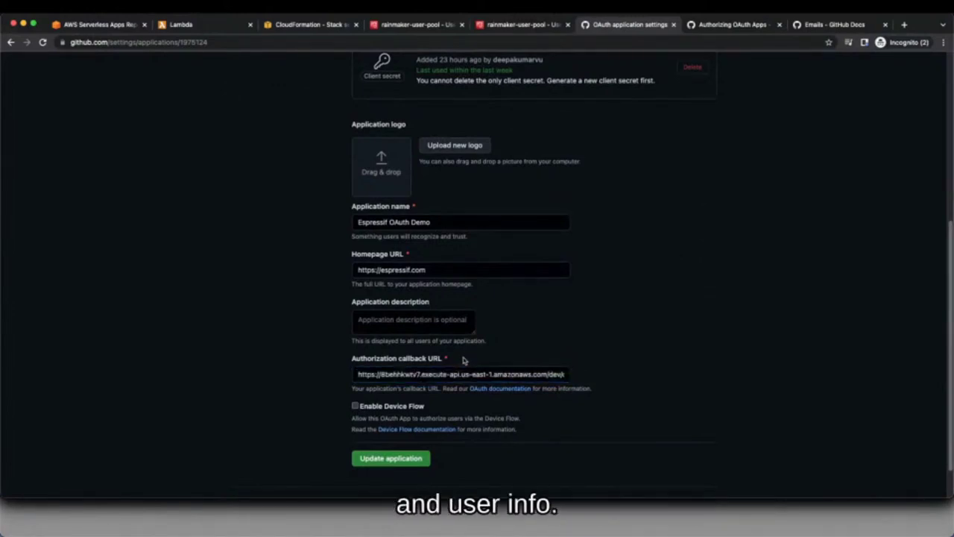
{"action": "scroll", "coordinate": [463, 360], "scroll_direction": "down", "scroll_amount": 1}
{"action": "scroll", "coordinate": [462, 360], "scroll_direction": "up", "scroll_amount": 5}
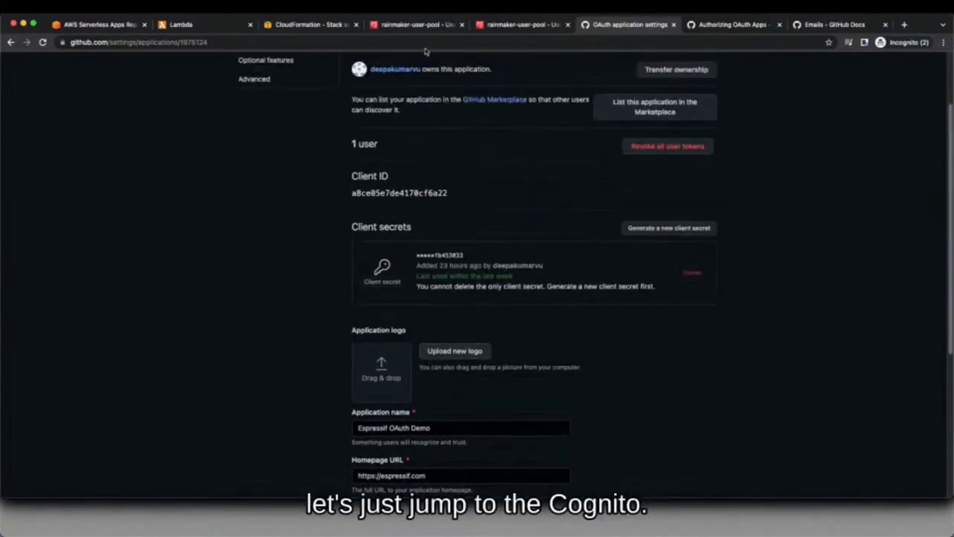
{"action": "left_click", "coordinate": [417, 24]}
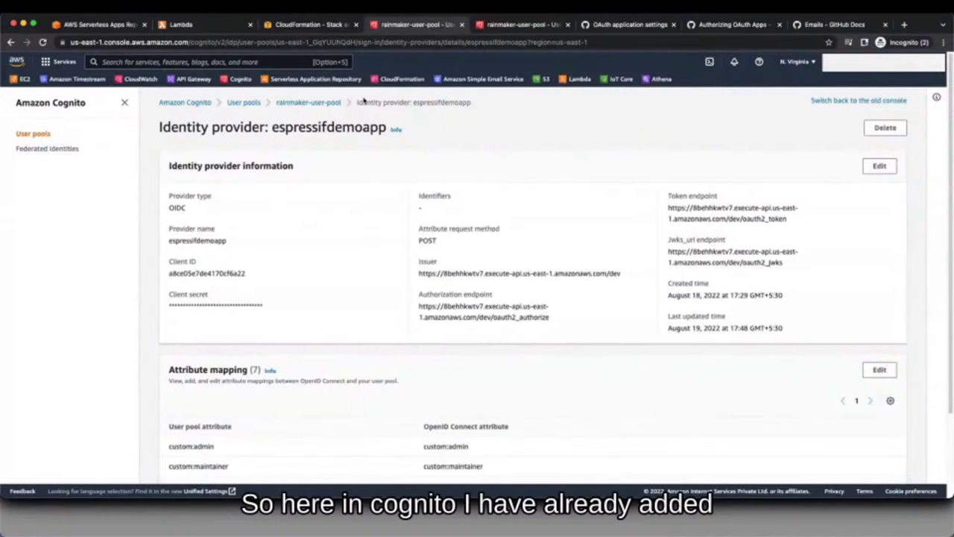
Step: Review the espressifdemoapp provider name and its authorization endpoint URL
{"action": "left_click_drag", "start_coordinate": [358, 102], "coordinate": [453, 112]}
{"action": "left_click", "coordinate": [344, 128]}
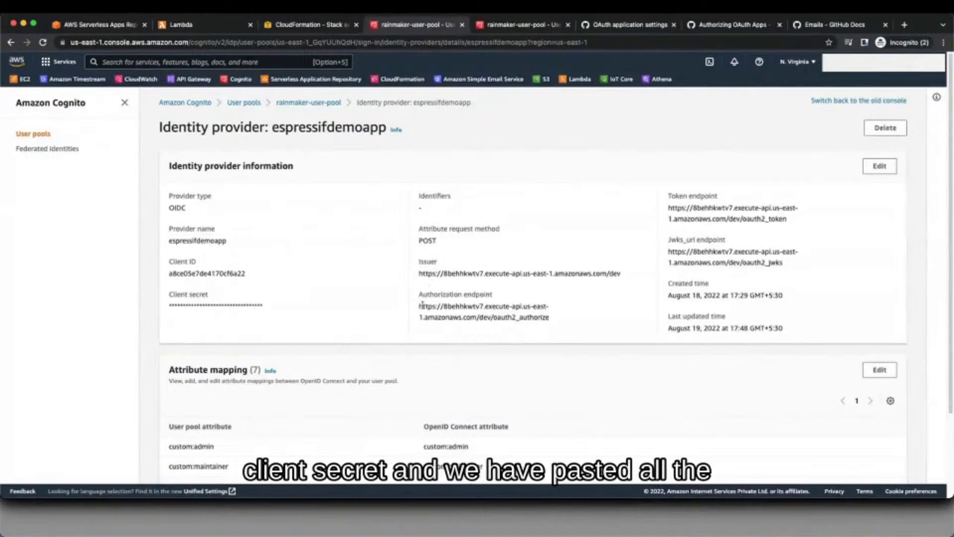
{"action": "left_click_drag", "start_coordinate": [416, 308], "coordinate": [575, 308]}
{"action": "left_click", "coordinate": [551, 329]}
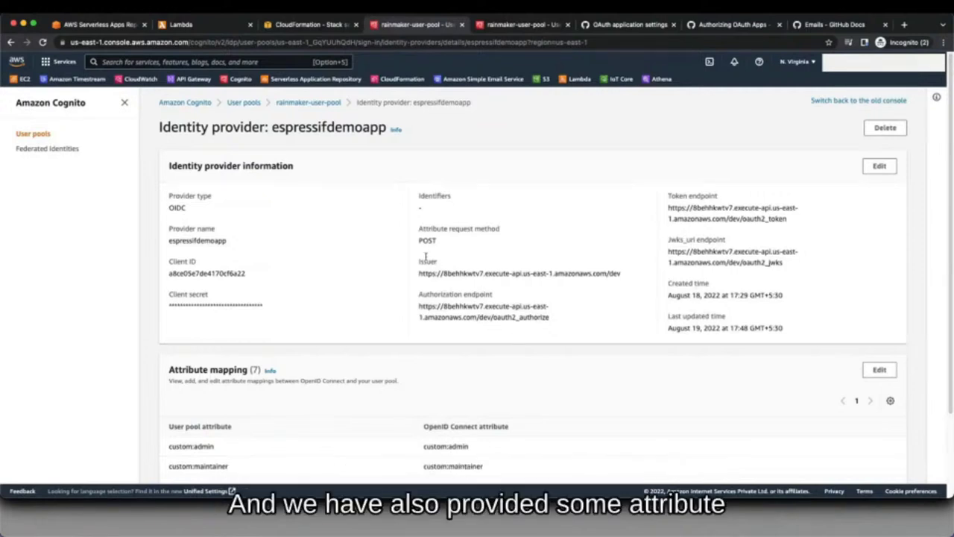
Step: Review the attribute mappings from email through username
{"action": "scroll", "coordinate": [427, 259], "scroll_direction": "down", "scroll_amount": 3}
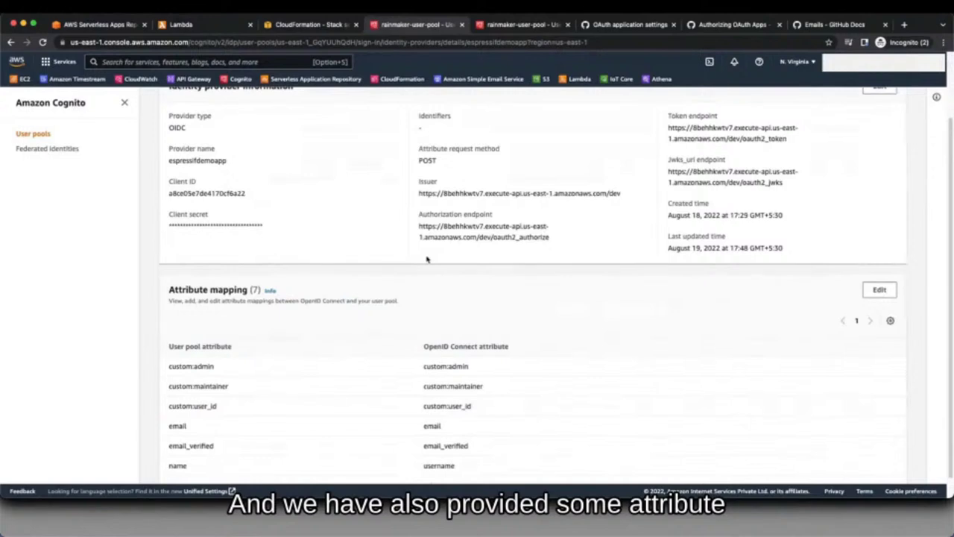
{"action": "scroll", "coordinate": [427, 259], "scroll_direction": "down", "scroll_amount": 1}
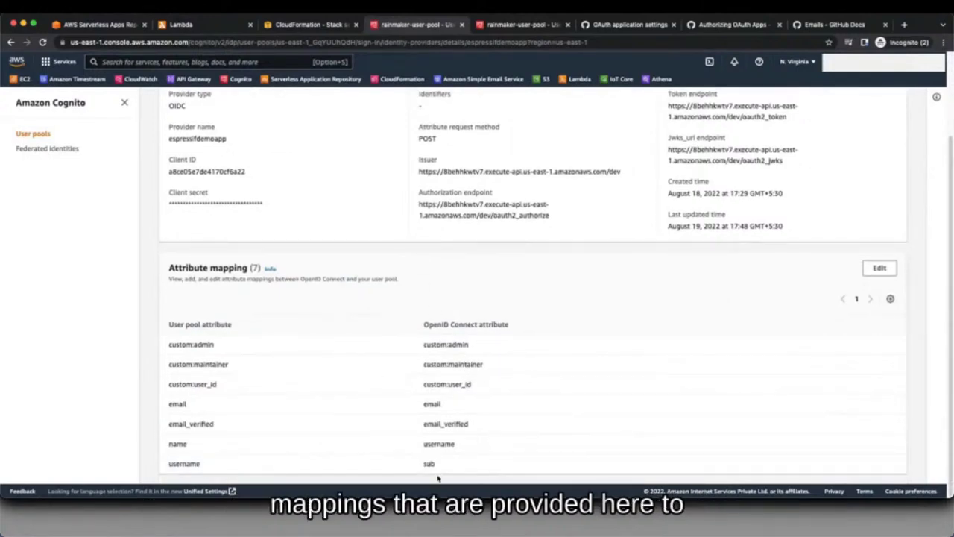
{"action": "left_click_drag", "start_coordinate": [450, 466], "coordinate": [236, 405]}
{"action": "left_click", "coordinate": [295, 410]}
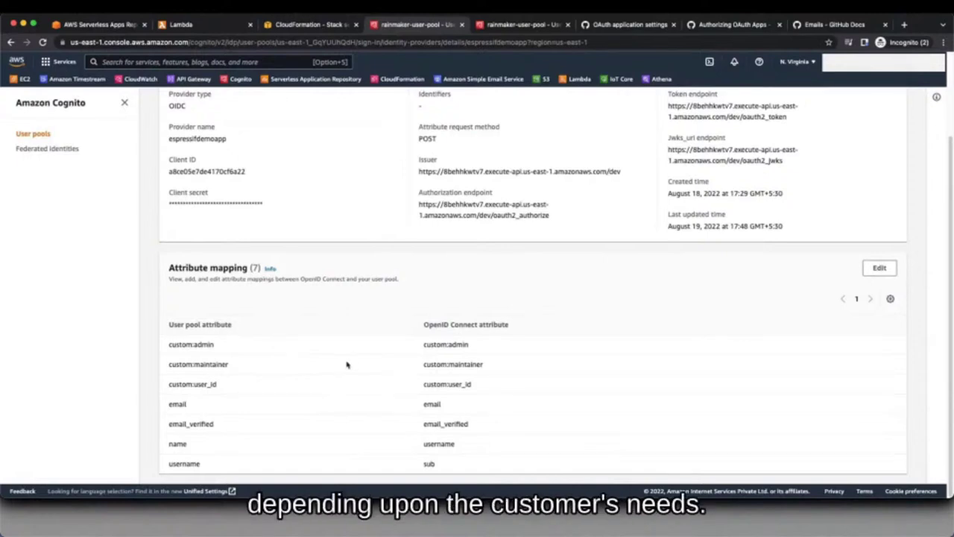
{"action": "scroll", "coordinate": [346, 365], "scroll_direction": "up", "scroll_amount": 3}
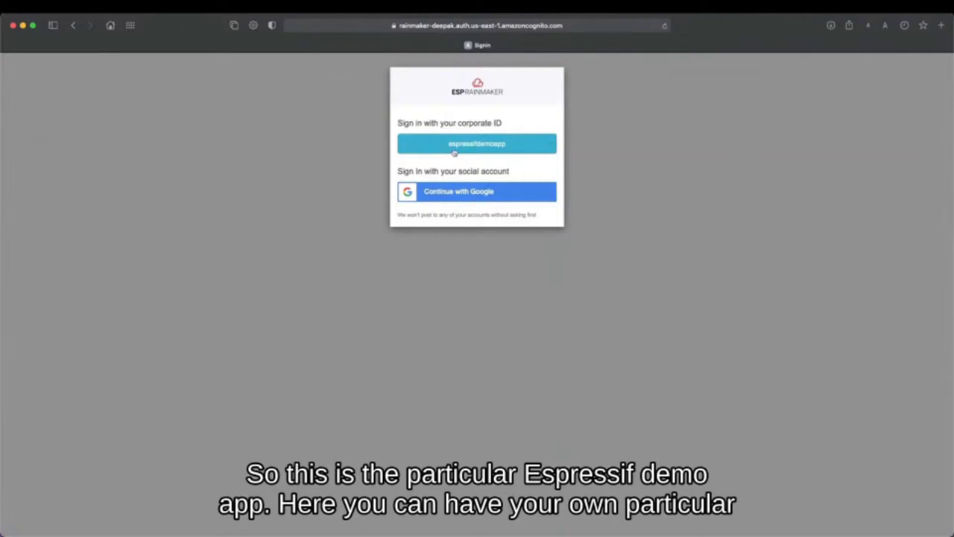
Step: Sign in via espressifdemoapp with the GitHub username and password, decline saving it, and check the confirmation
{"action": "left_click", "coordinate": [498, 147]}
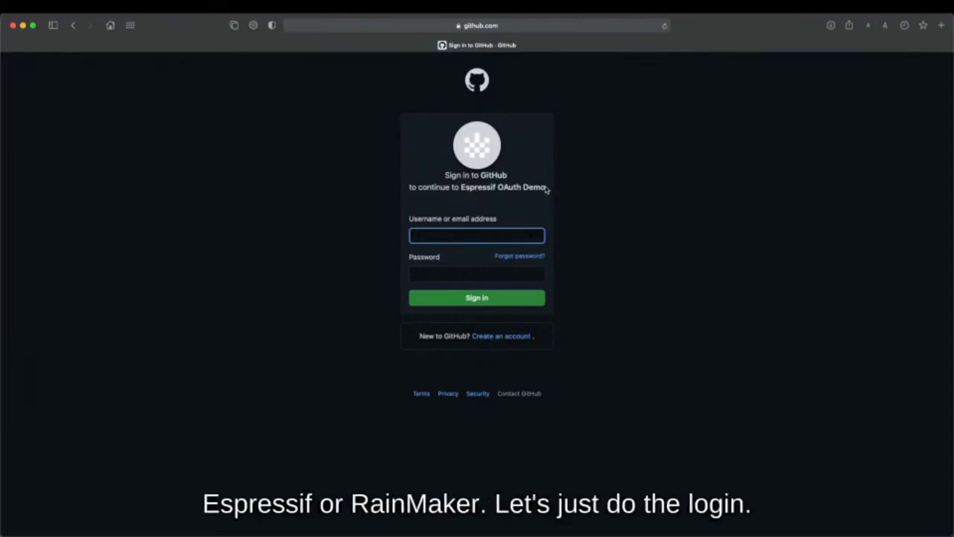
{"action": "type", "text": "deepakumarvu"}
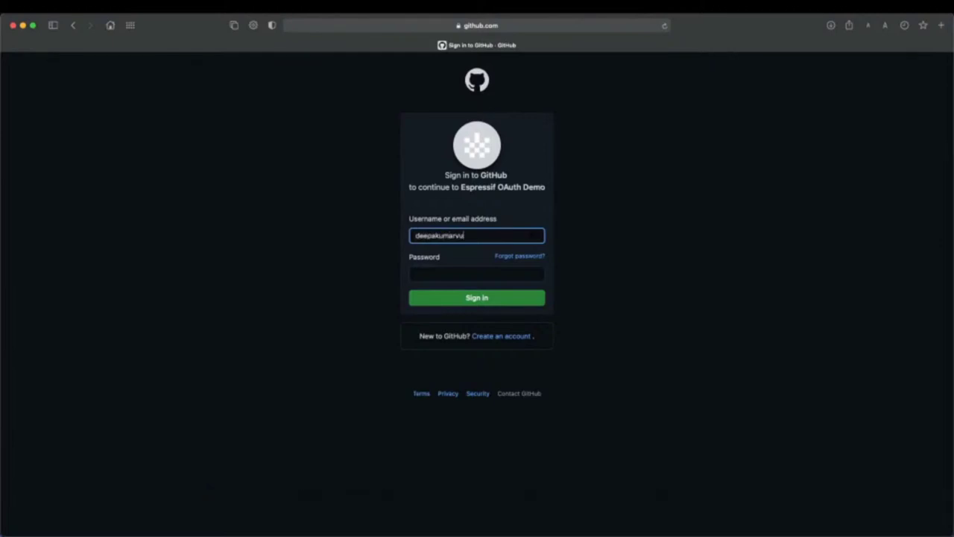
{"action": "key", "text": "Tab"}
{"action": "type", "text": "p"}
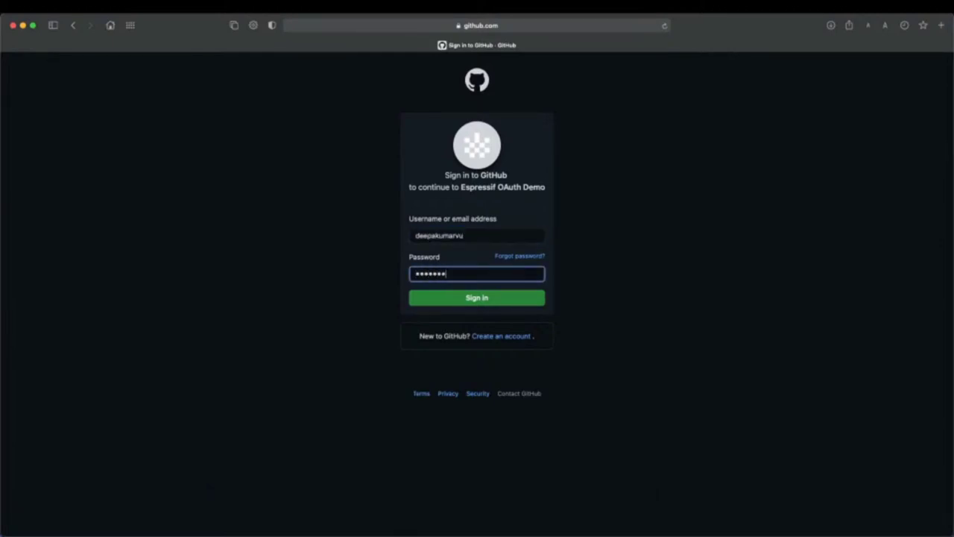
{"action": "type", "text": "***"}
{"action": "left_click", "coordinate": [514, 298]}
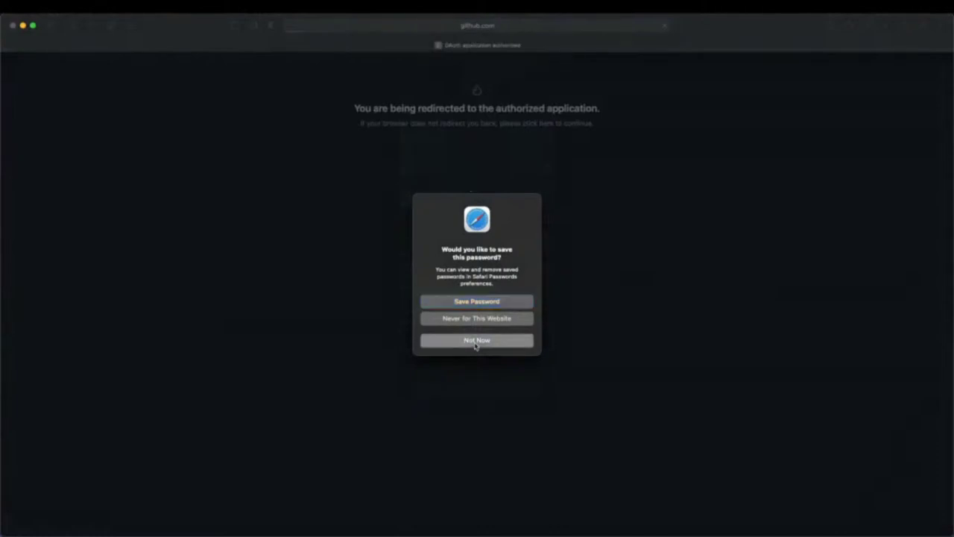
{"action": "left_click", "coordinate": [475, 341]}
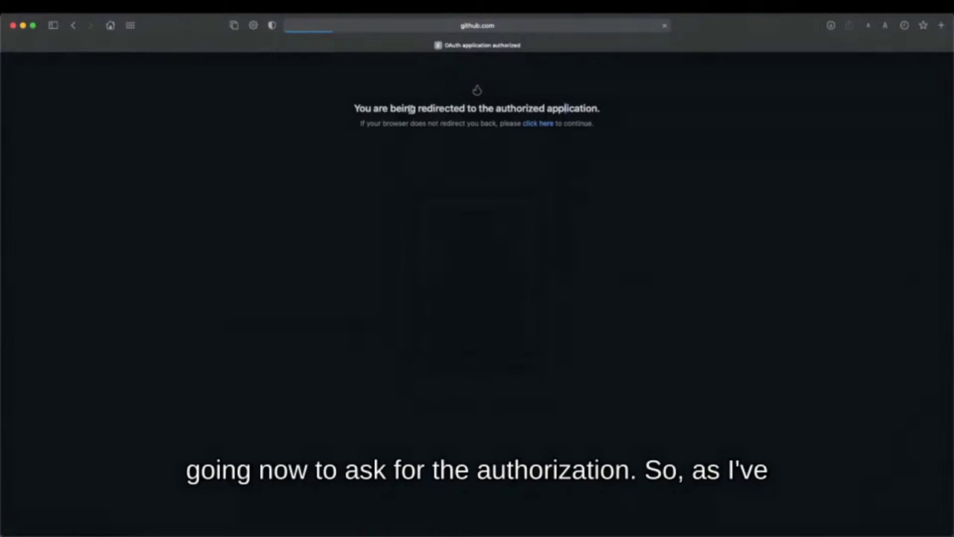
{"action": "left_click_drag", "start_coordinate": [413, 109], "coordinate": [559, 109]}
{"action": "left_click", "coordinate": [629, 119]}
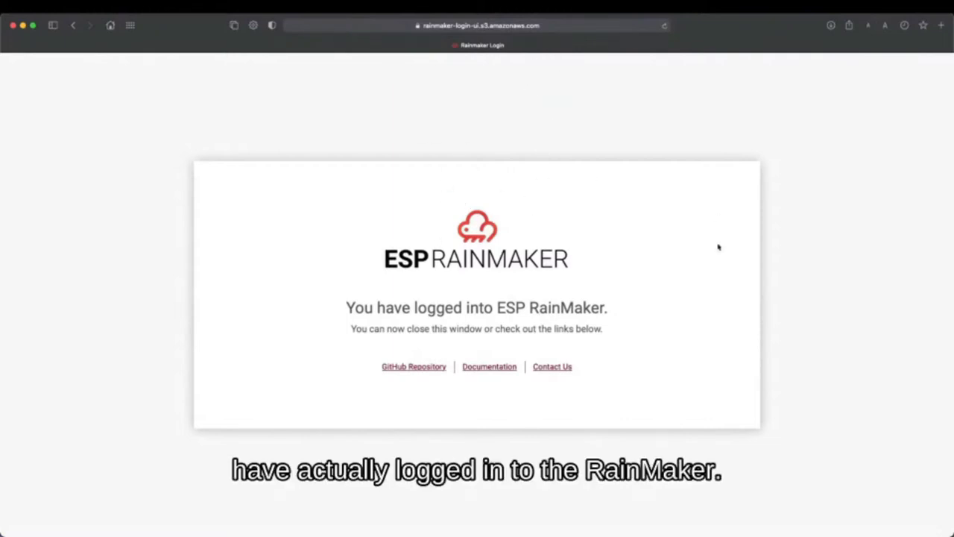
{"action": "left_click", "coordinate": [604, 25]}
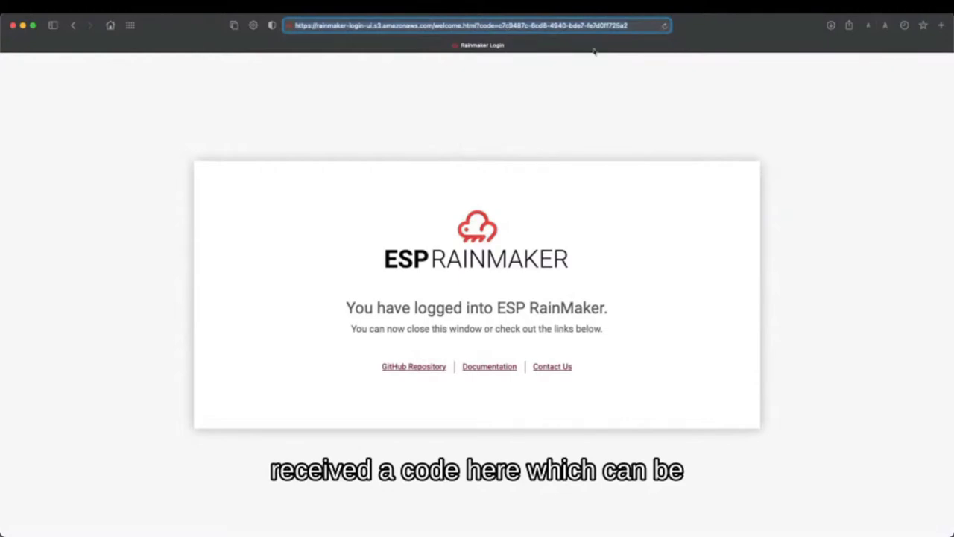
{"action": "left_click", "coordinate": [699, 106]}
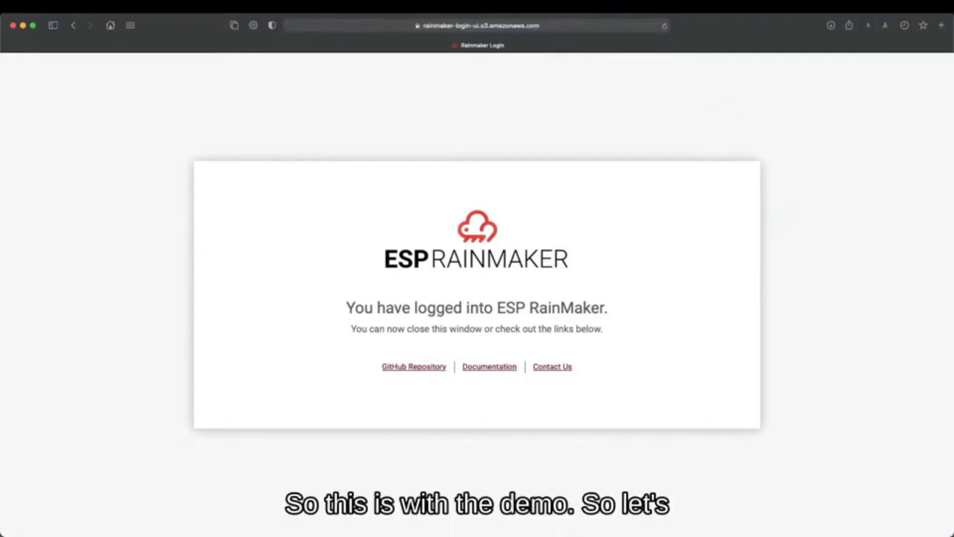